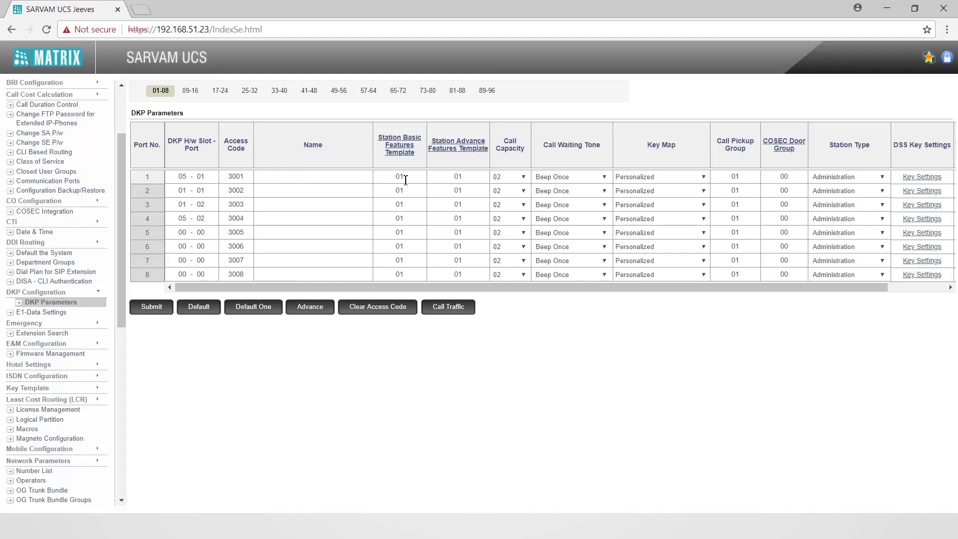
Assign Station Basic Features Template 02 to DKP port 1 and submit the DKP parameters
left_click_drag(405, 180, 376, 180)
type("02")
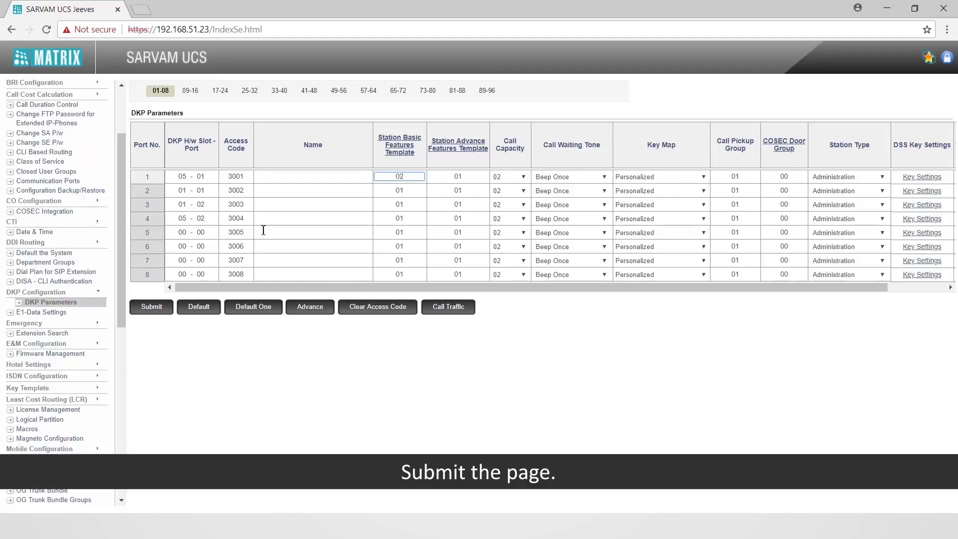
left_click(152, 307)
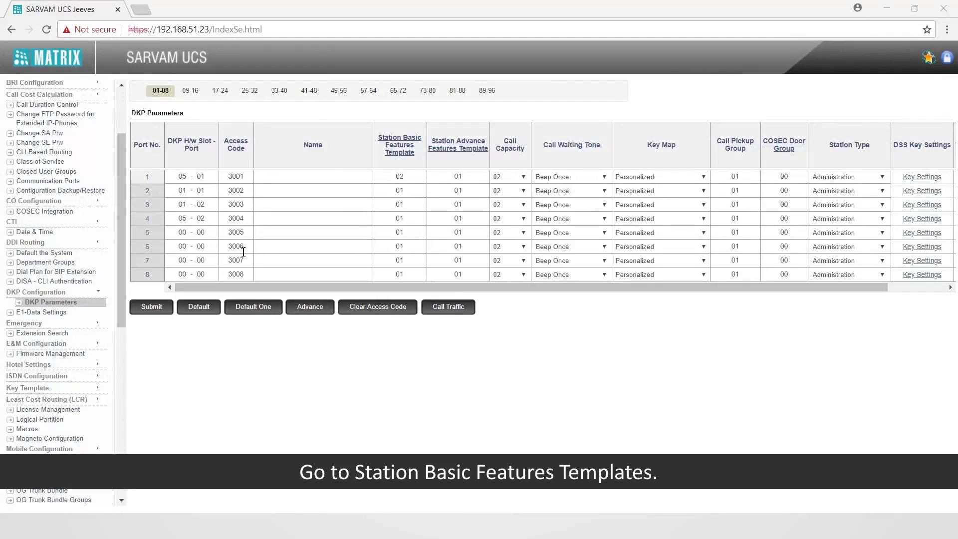
In Station Basic Features Template 2, set the working-hours (WH) OG Trunk Bundle Group to 02 for TAC-1 and 03 for TAC-2
left_click(402, 153)
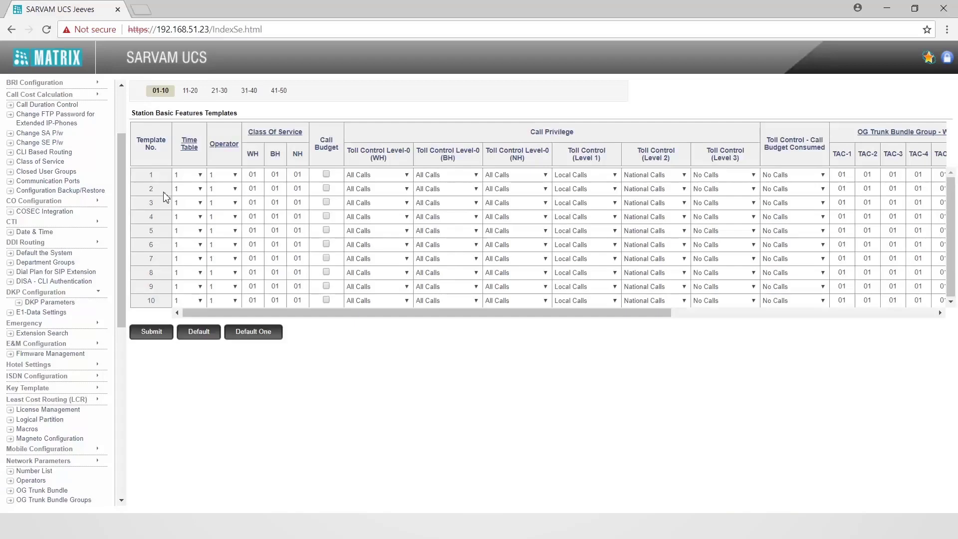
left_click_drag(272, 315, 577, 319)
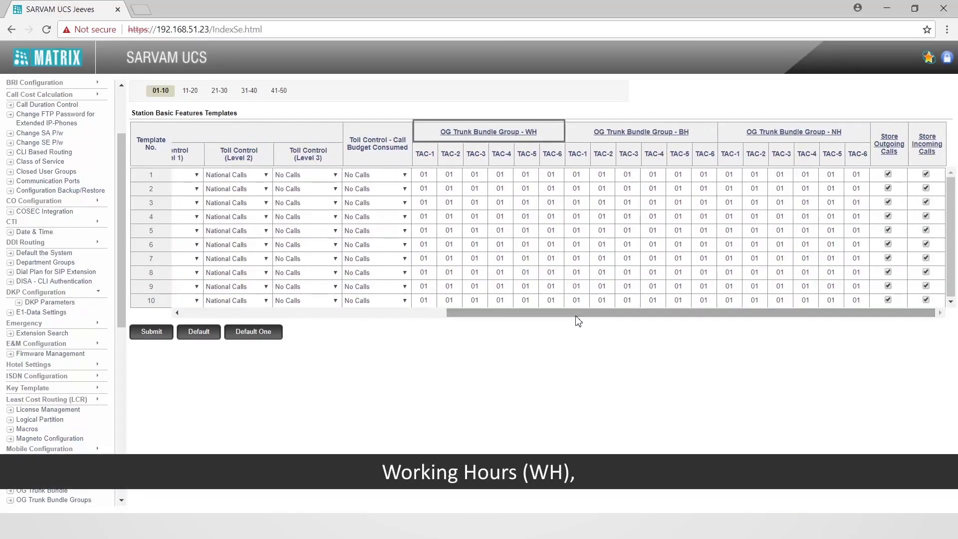
left_click(426, 189)
double_click(426, 190)
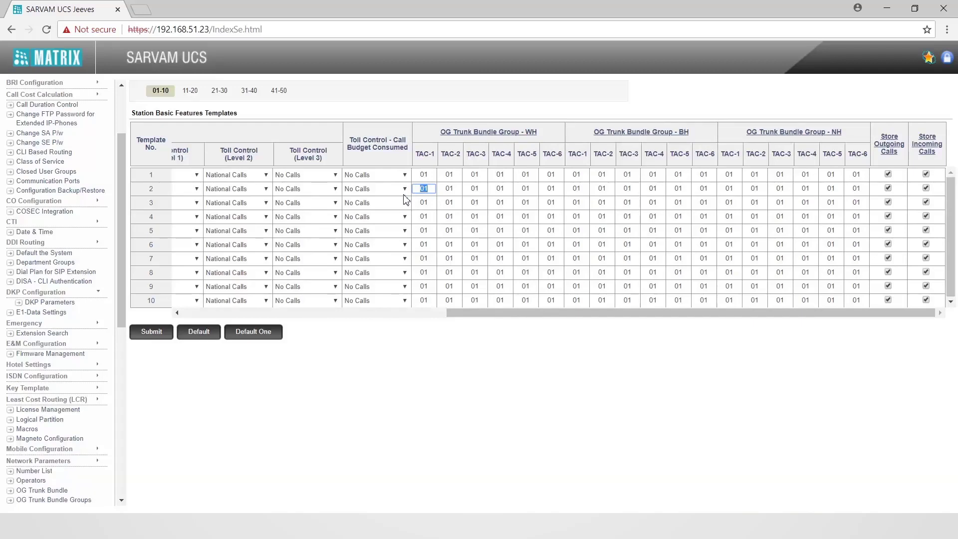
type("02")
key("Tab")
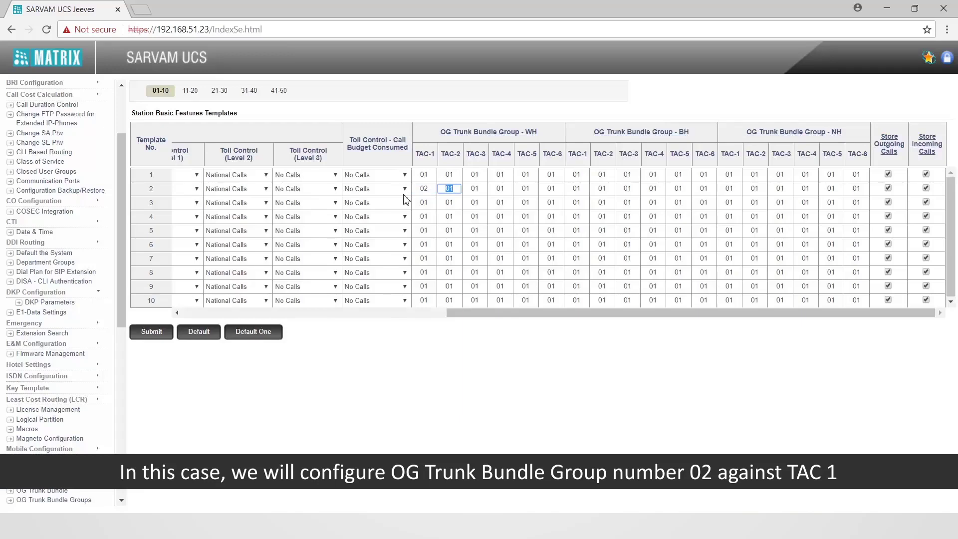
type("03")
For template 2, set the BH OG Trunk Bundle Group to 02 for TAC-1 and 03 for TAC-2
key("Tab")
key("Tab")
key("Tab")
key("Tab")
key("Tab")
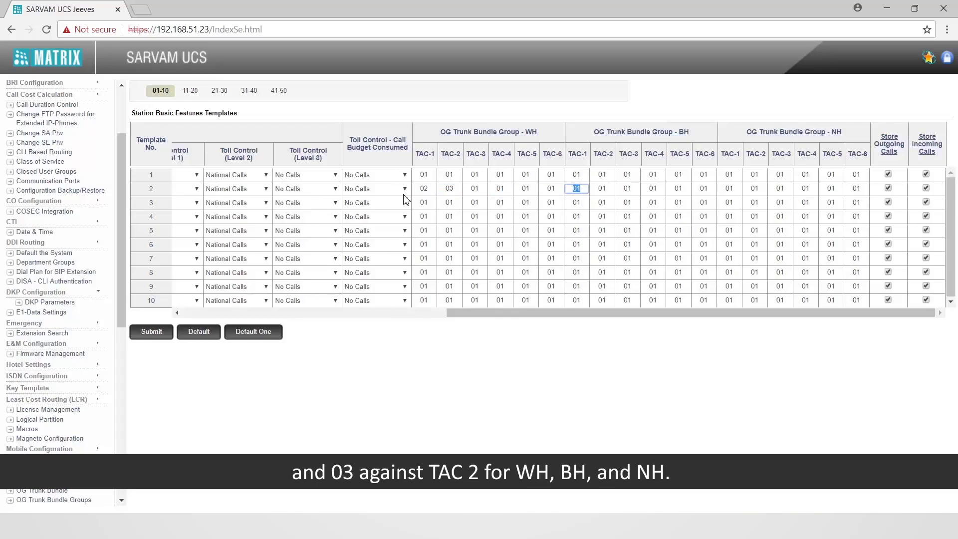
type("0")
key("Tab")
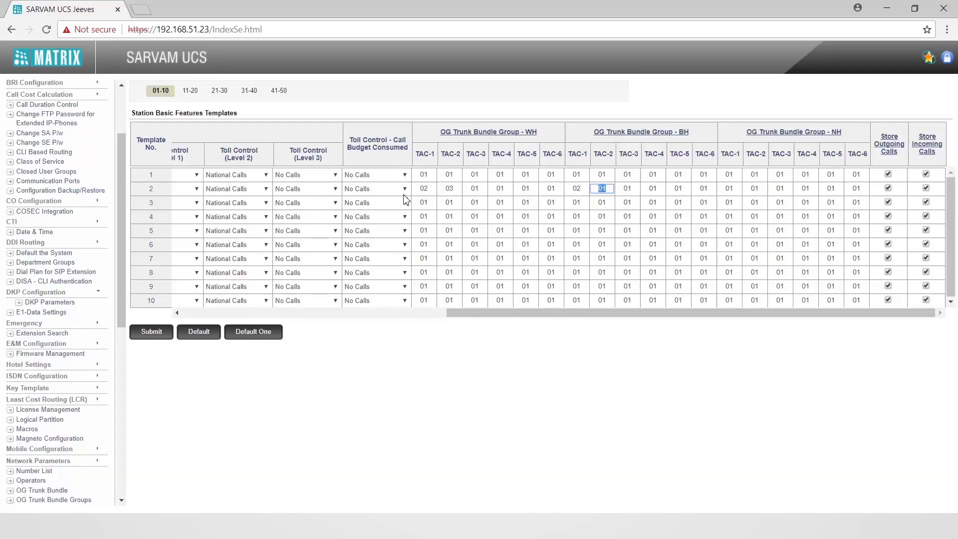
type("03")
Set template 2's NH OG Trunk Bundle Group to 02 for TAC-1 and 03 for TAC-2, and submit the templates
key("Tab")
key("Tab")
key("Tab")
key("Tab")
key("Tab")
type("02")
key("Tab")
type("03")
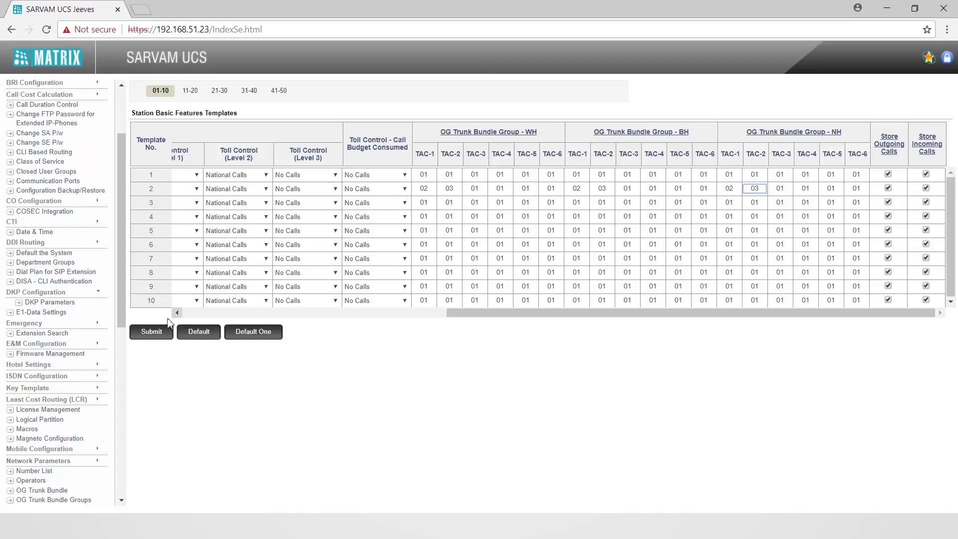
left_click(157, 334)
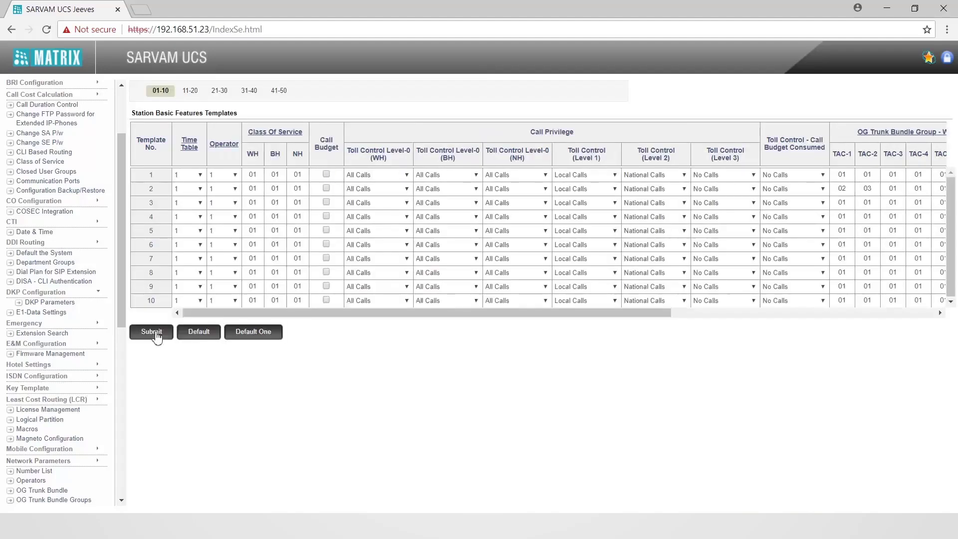
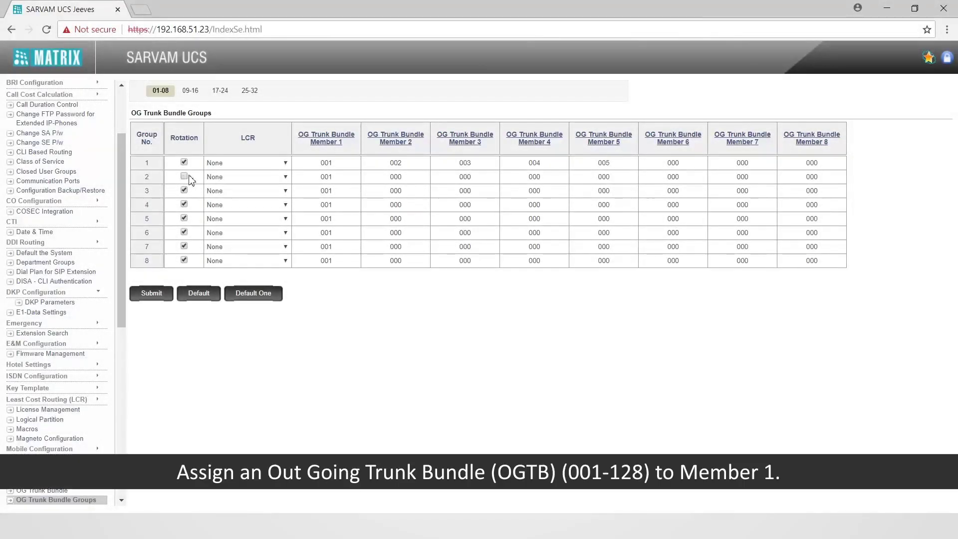
Assign OG trunk bundle 001 to Member 1 of OG Trunk Bundle Group 2
left_click(338, 178)
left_click_drag(338, 178, 311, 180)
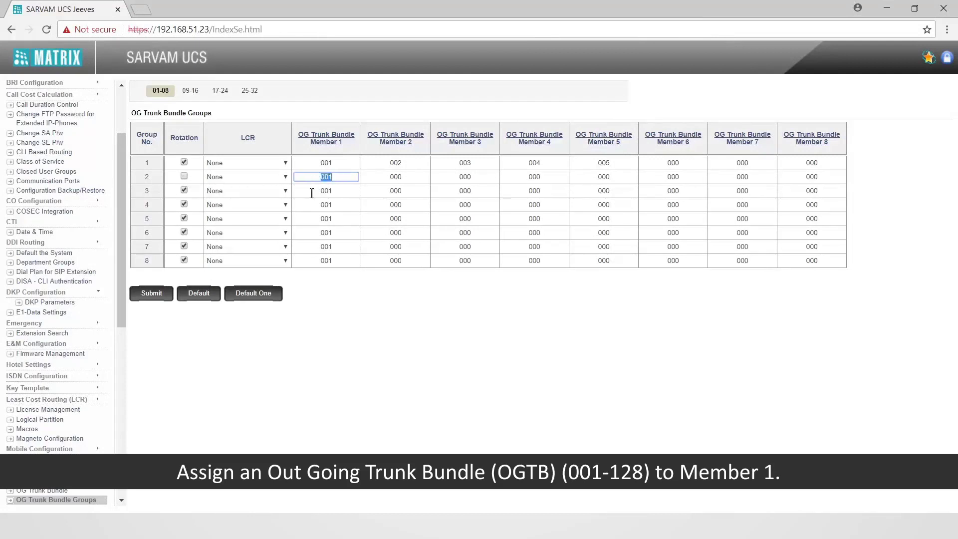
type("001")
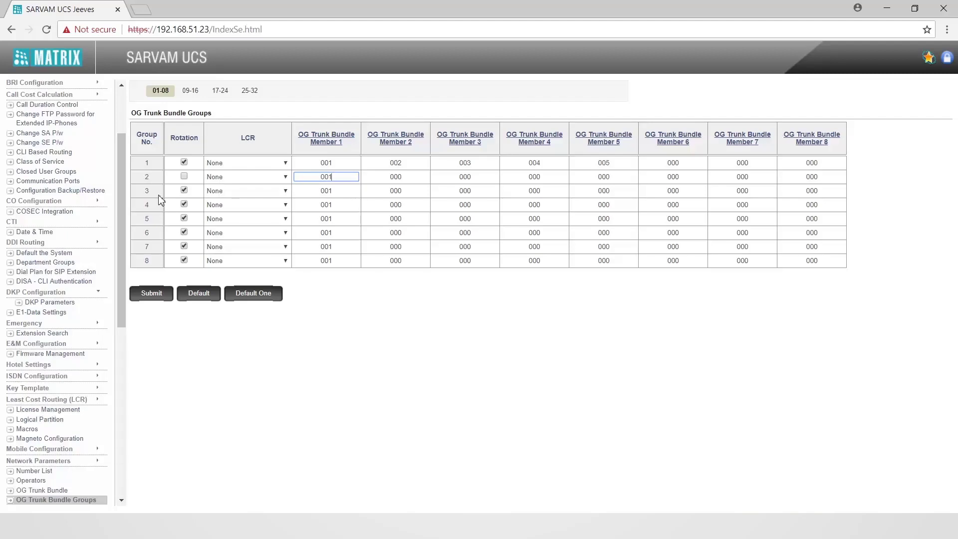
Disable rotation for OG Trunk Bundle Group 3, assign bundle 002 to its Member 1, and submit the groups
left_click(184, 191)
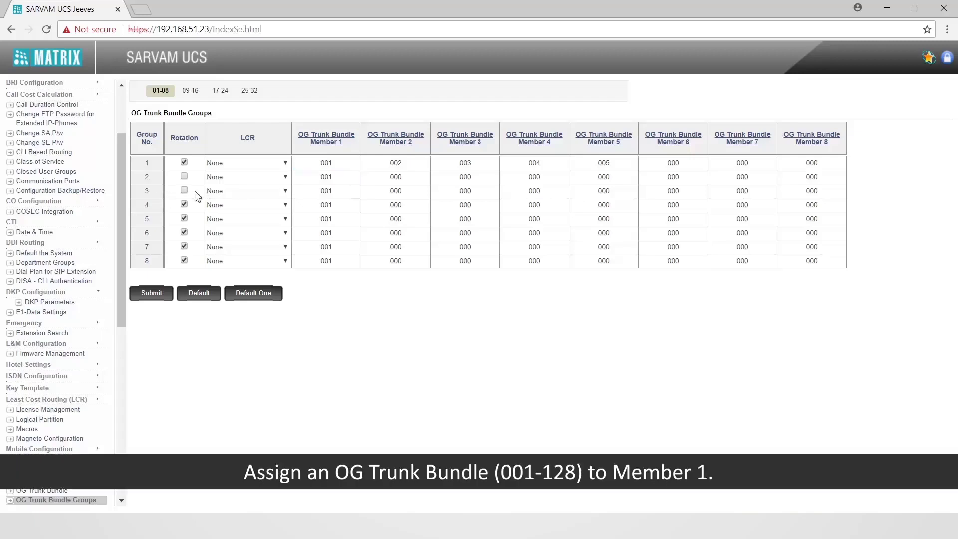
left_click_drag(333, 196, 310, 196)
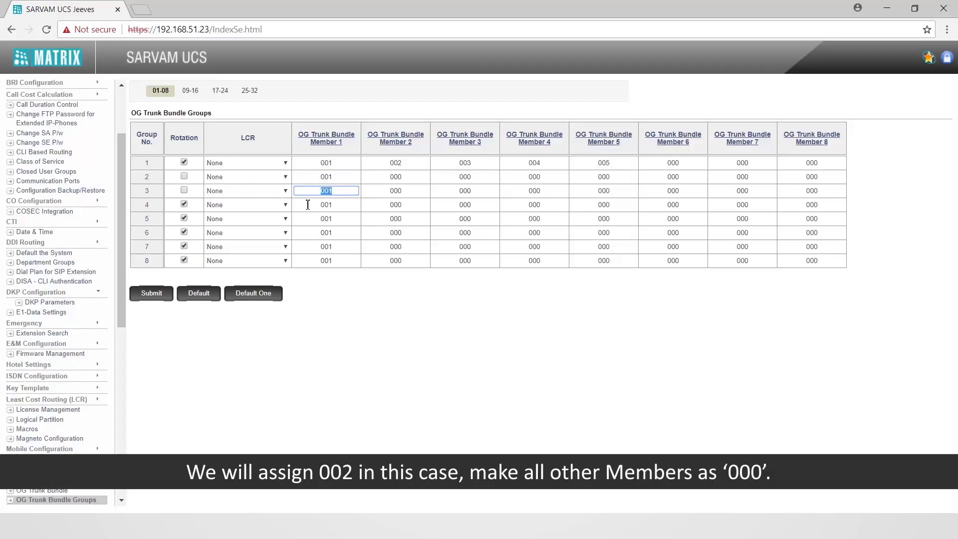
type("002")
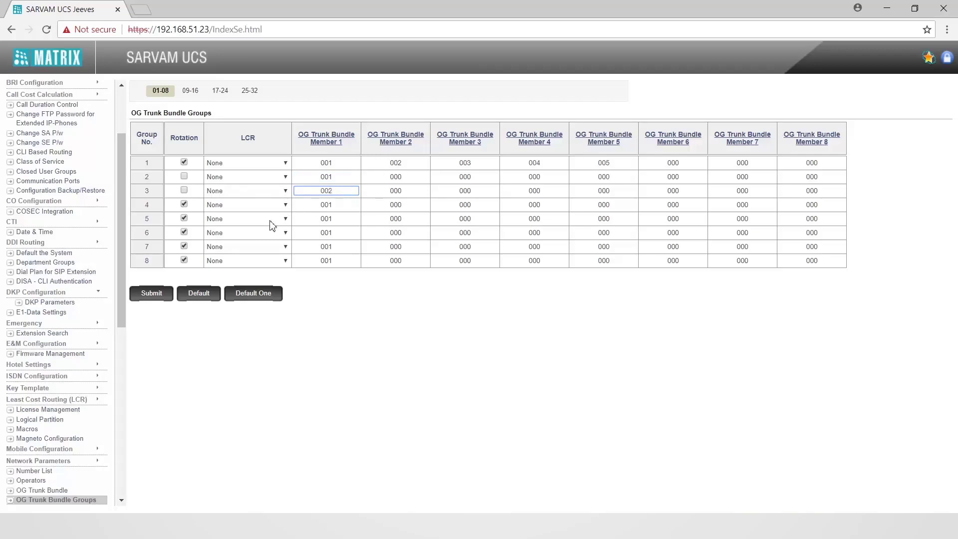
left_click(153, 298)
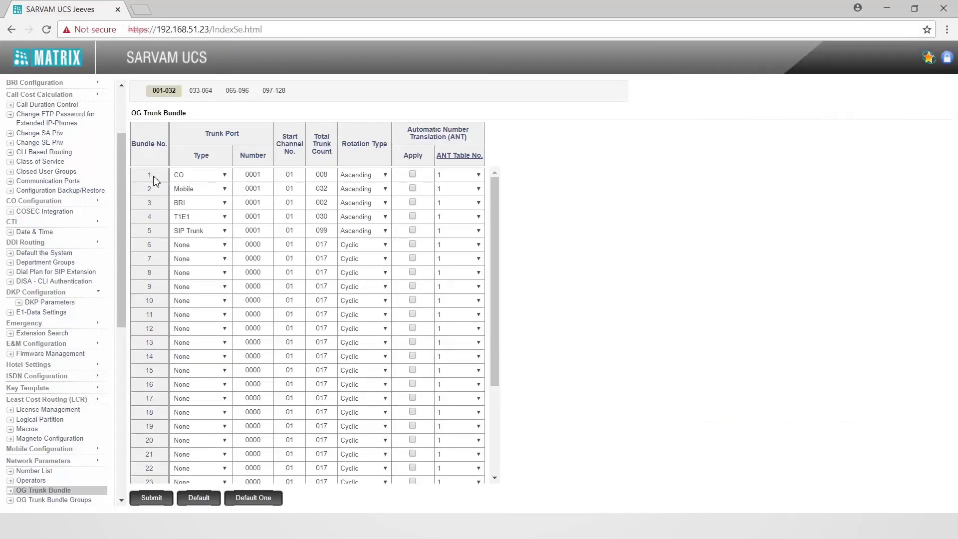
Configure OG trunk bundle 1 with trunk port type CO and a total trunk count of 001
left_click(223, 177)
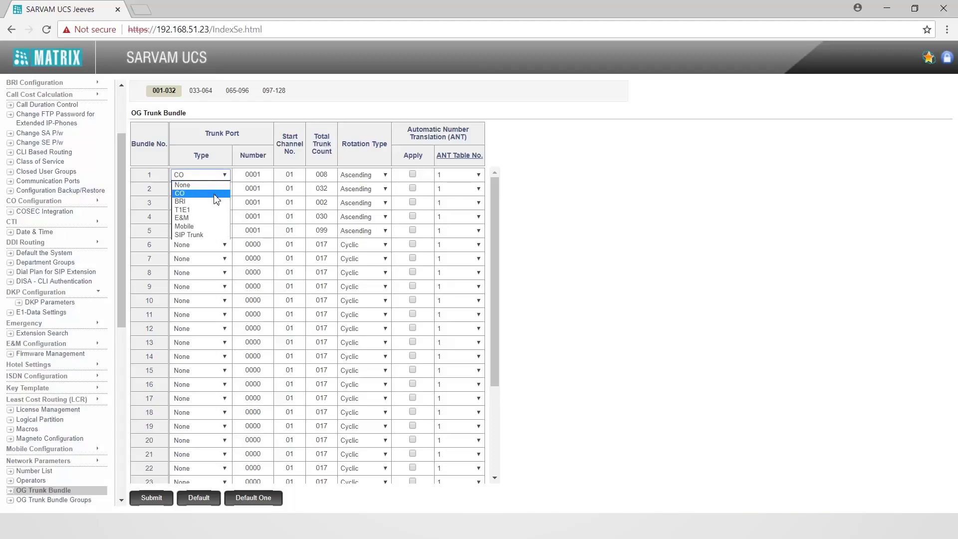
left_click(214, 193)
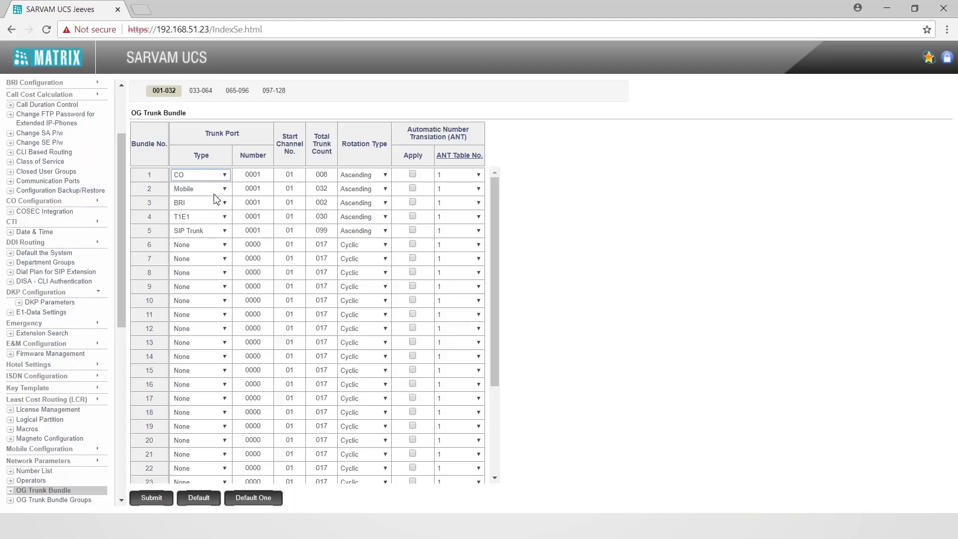
key("Tab")
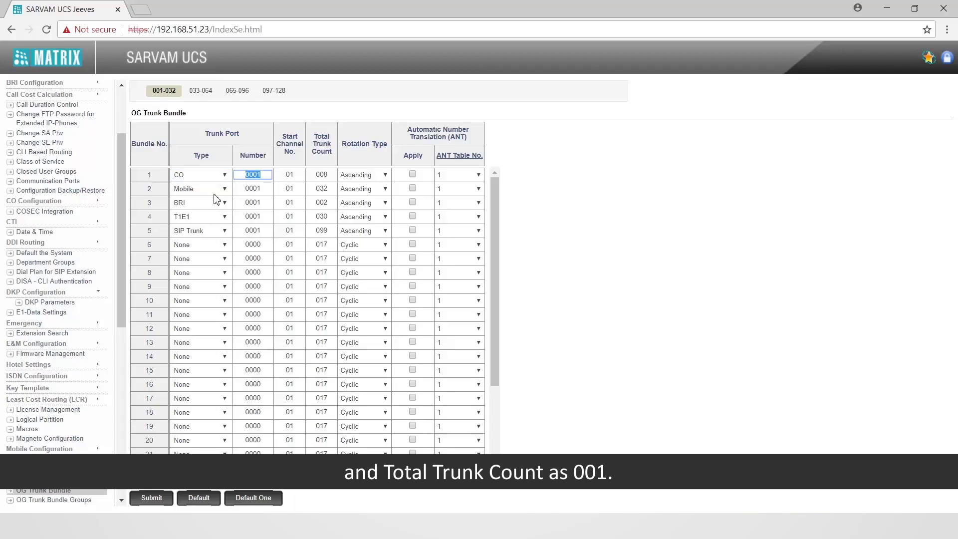
key("Tab")
key("Tab")
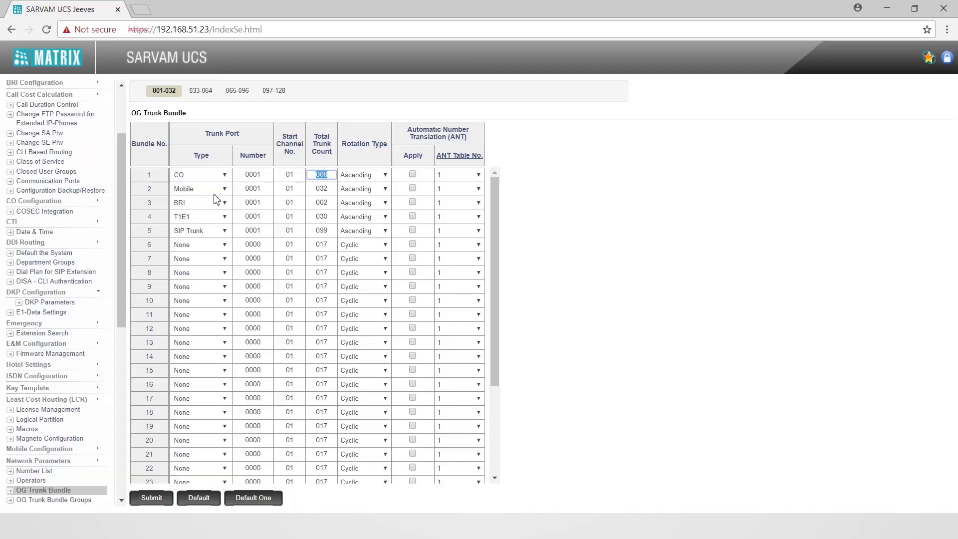
type("001")
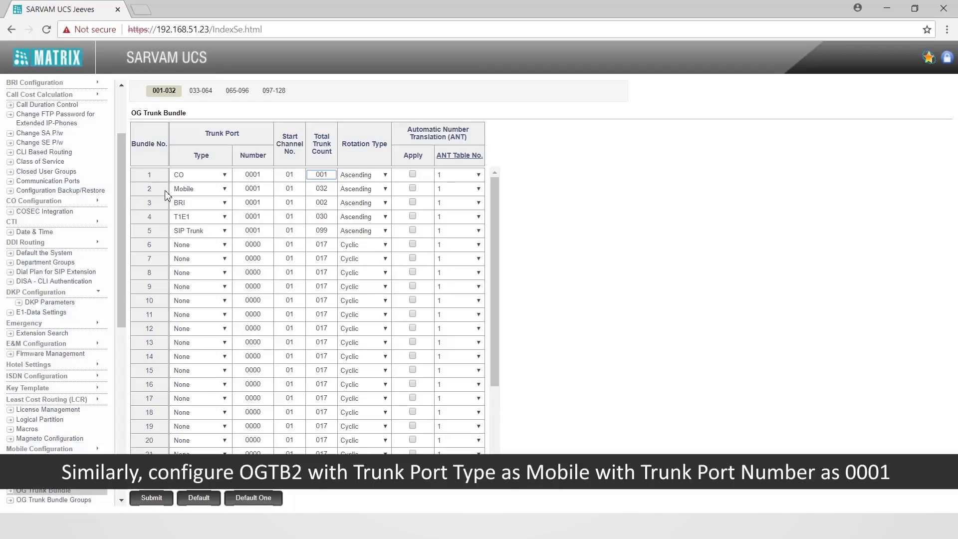
Configure OG trunk bundle 2 with trunk port type Mobile and a total trunk count of 001, and submit the bundles
left_click(224, 190)
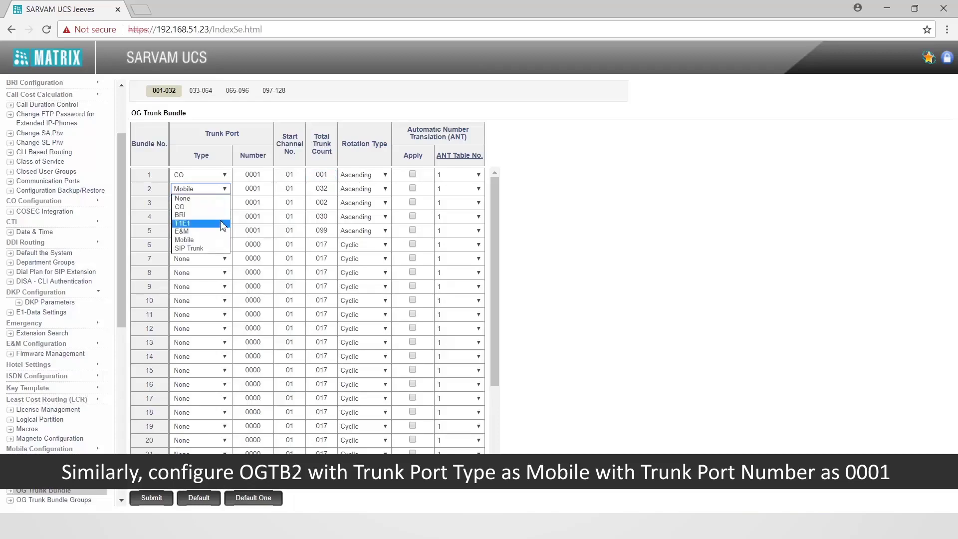
left_click(217, 244)
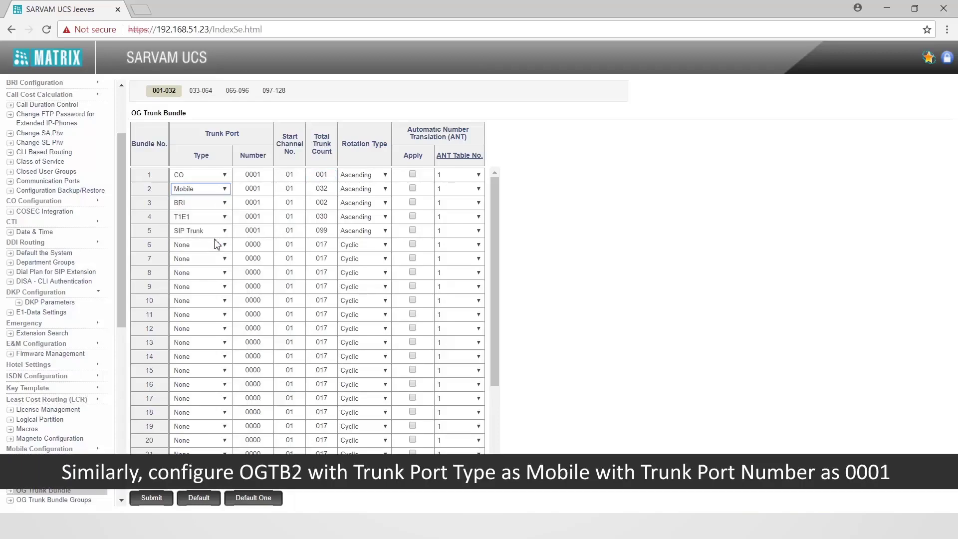
key("Tab")
key("Tab")
key("Tab")
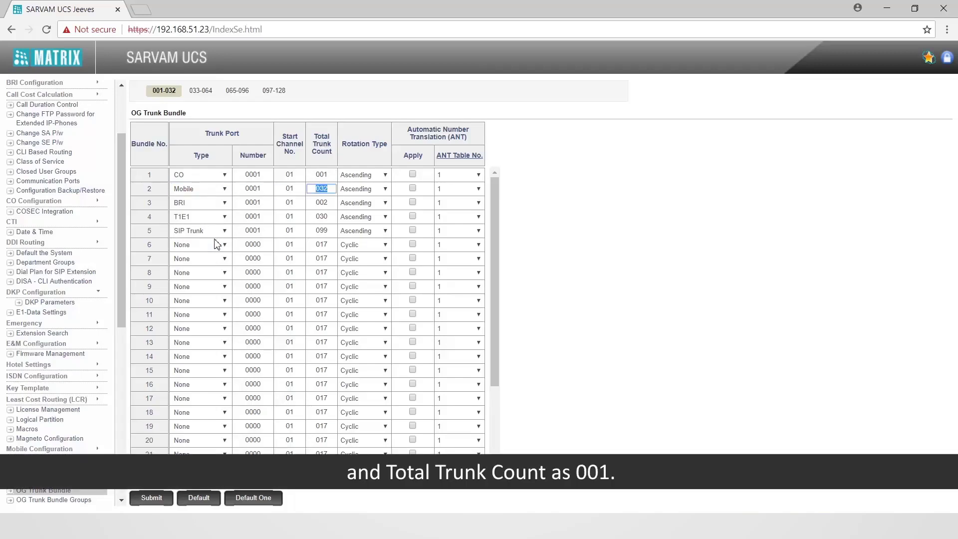
type("001")
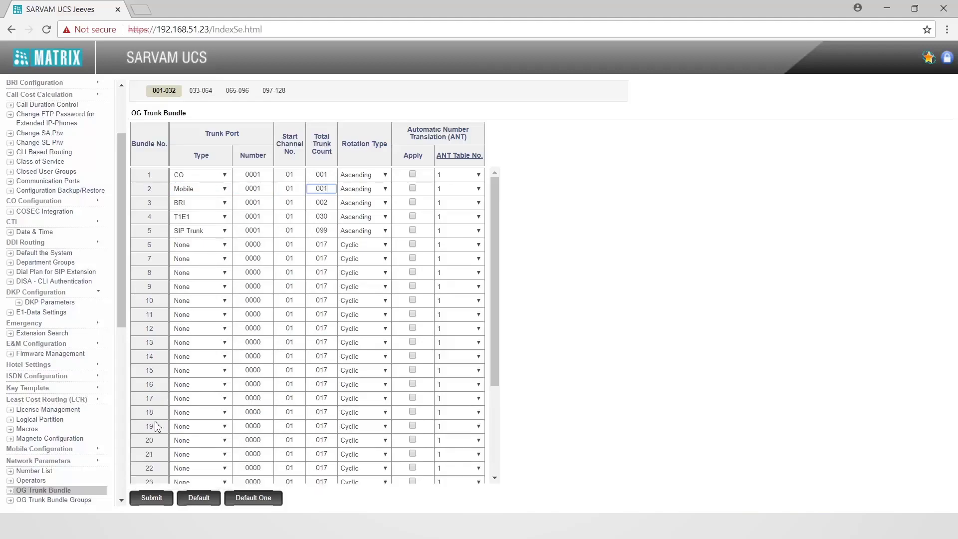
left_click(151, 500)
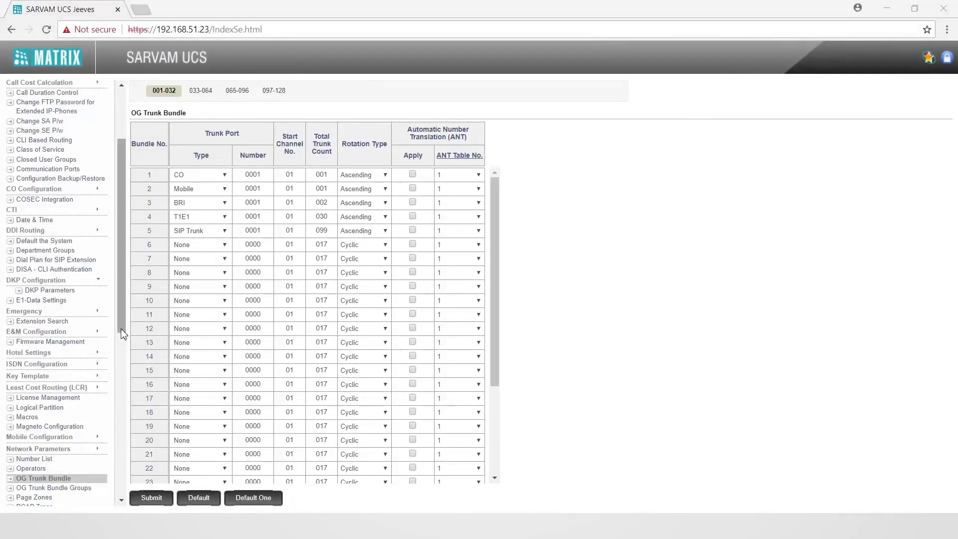
In the SLT parameters, assign Station Basic Features Template 03 to SLT port 1 and submit
left_click_drag(124, 333, 127, 435)
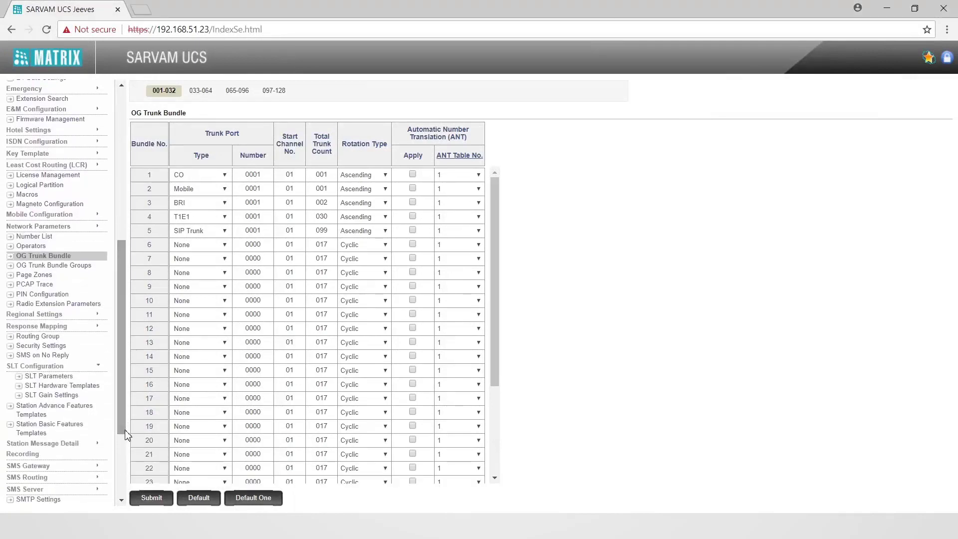
left_click(62, 377)
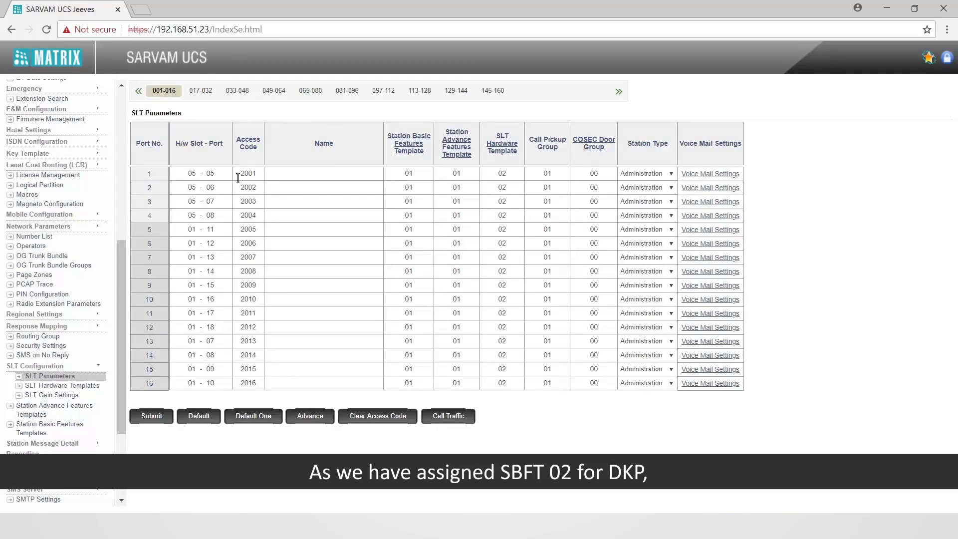
double_click(391, 174)
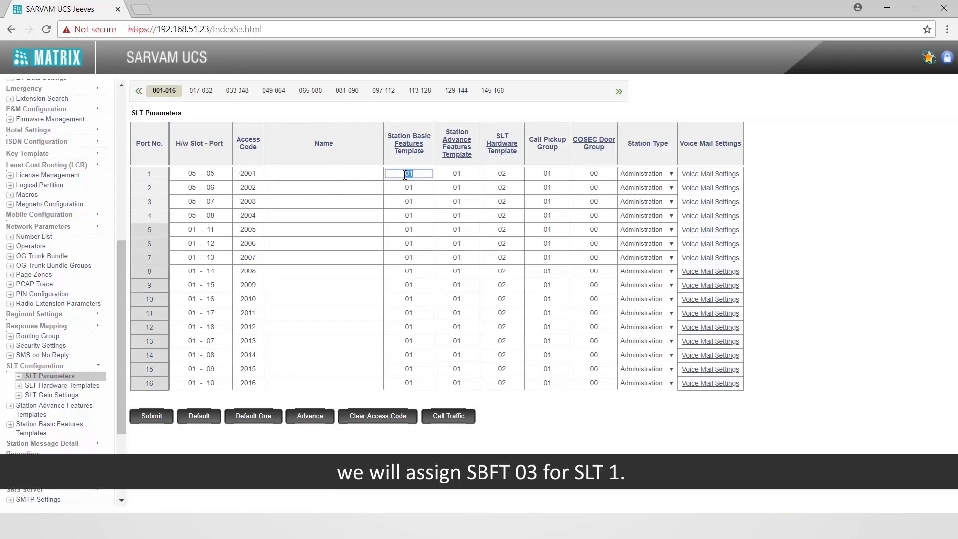
type("03")
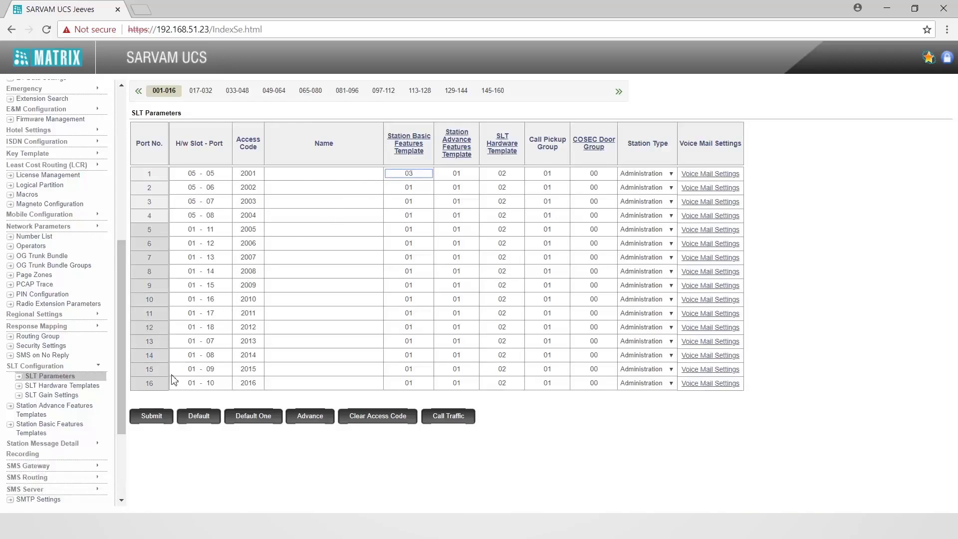
left_click(159, 420)
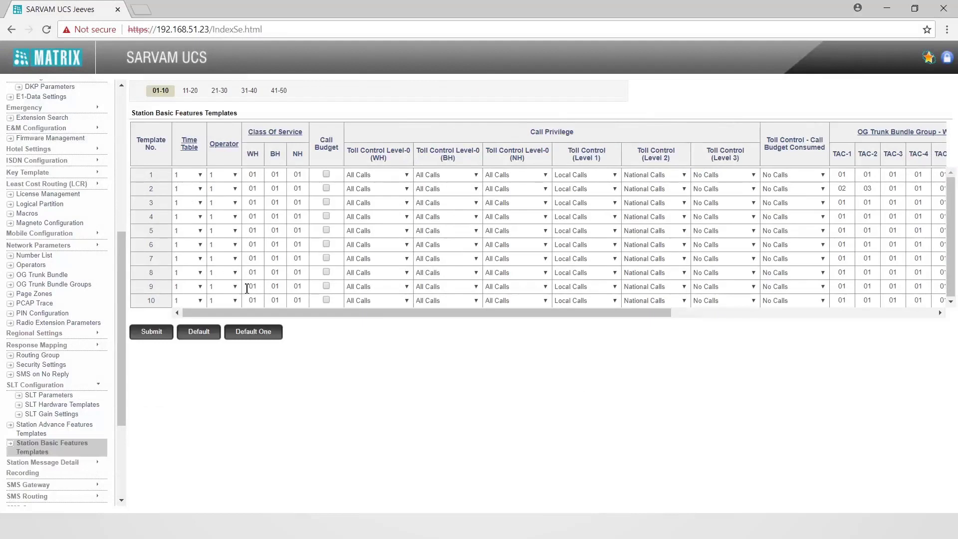
In Station Basic Features Template 3, set the TAC-1 OG Trunk Bundle Group to 03 for both WH and BH
left_click_drag(271, 315, 503, 333)
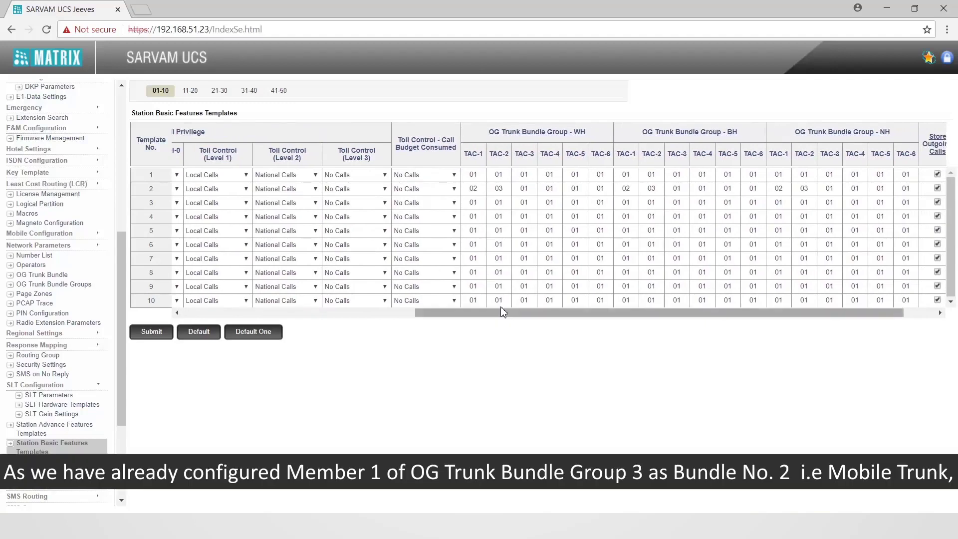
double_click(479, 201)
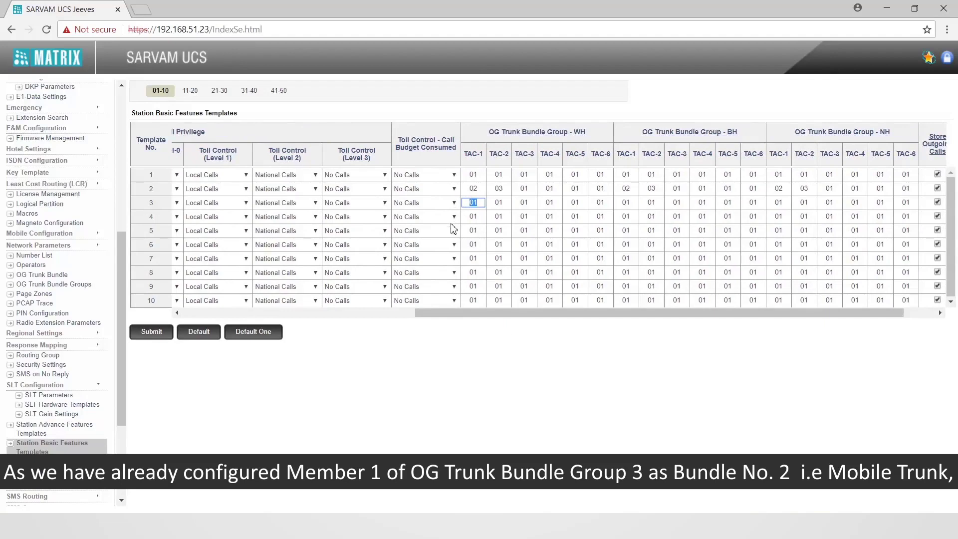
type("03")
key("Tab")
key("Tab")
key("Tab")
key("Tab")
key("Tab")
key("Tab")
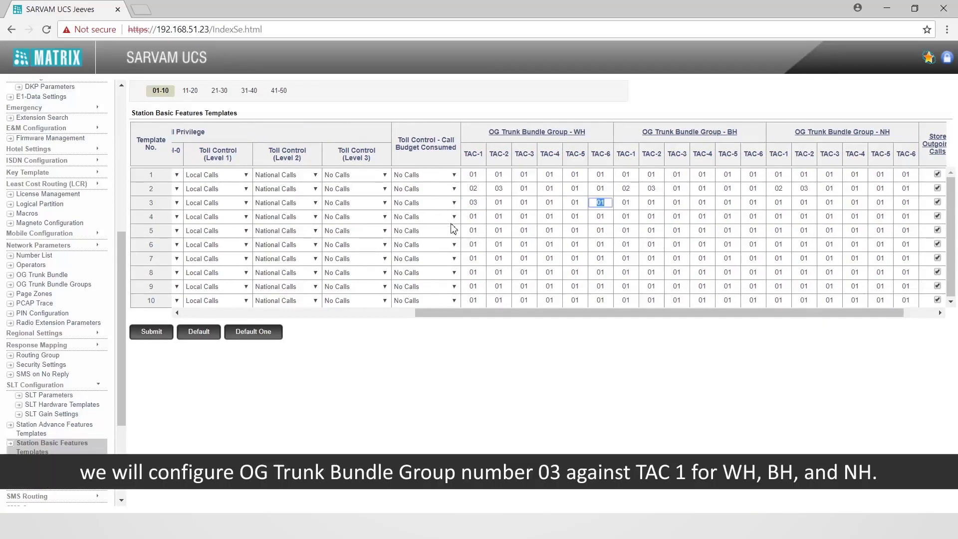
type("03")
Set template 3's NH OG Trunk Bundle Group to 03 for TAC-1 and submit the templates
key("Tab")
key("Tab")
key("Tab")
key("Tab")
key("Tab")
key("Tab")
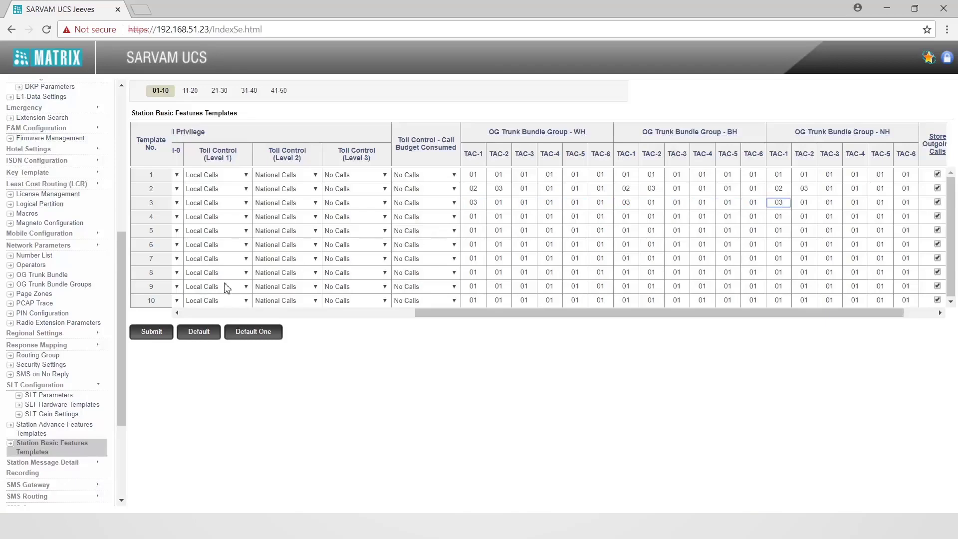
left_click(160, 332)
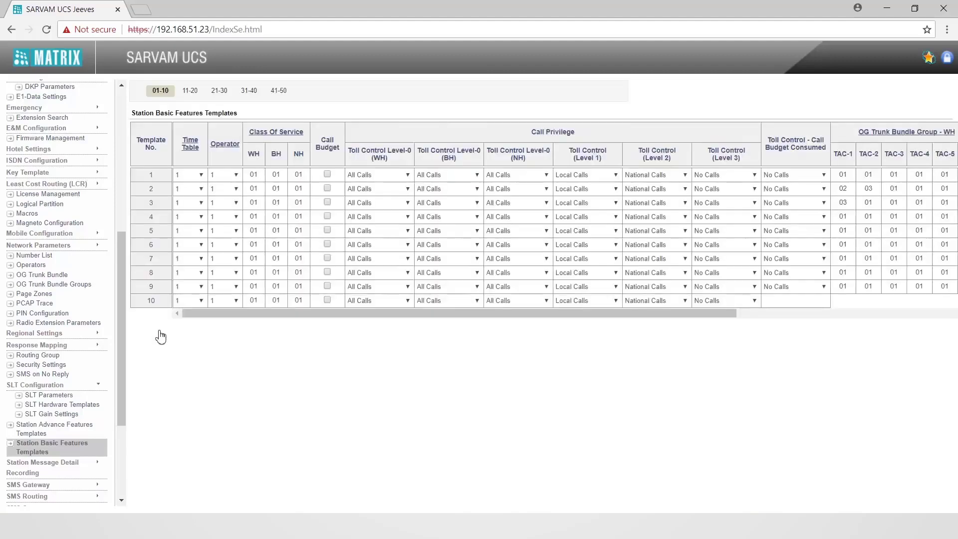